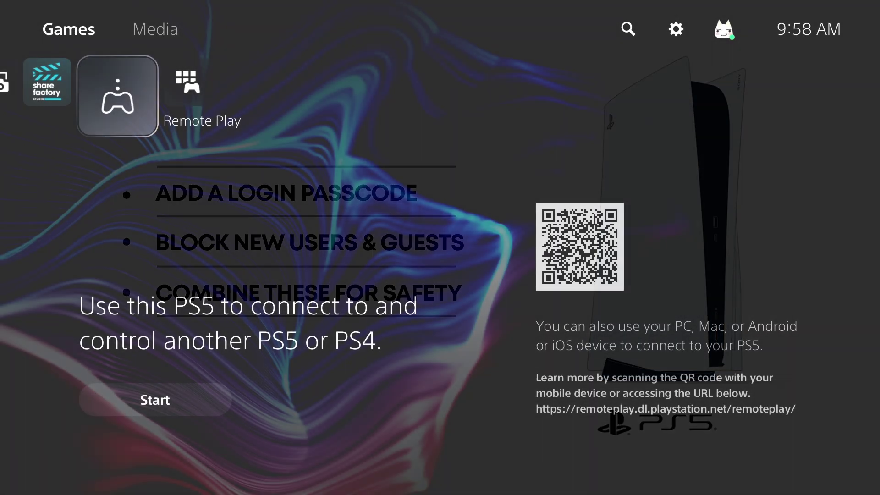
# Open Family and Parental Controls in Settings and view a child's Family Management page
pyautogui.press('Right')
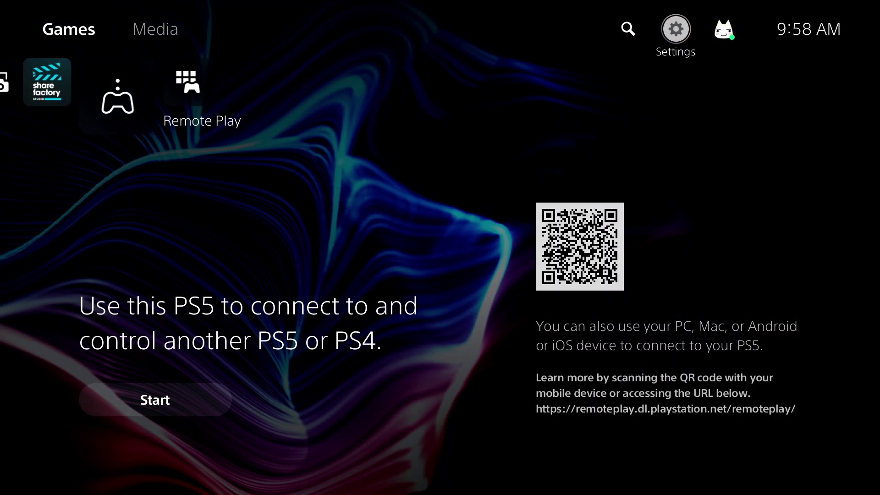
pyautogui.press('Return')
pyautogui.press('Down')
pyautogui.press('Down')
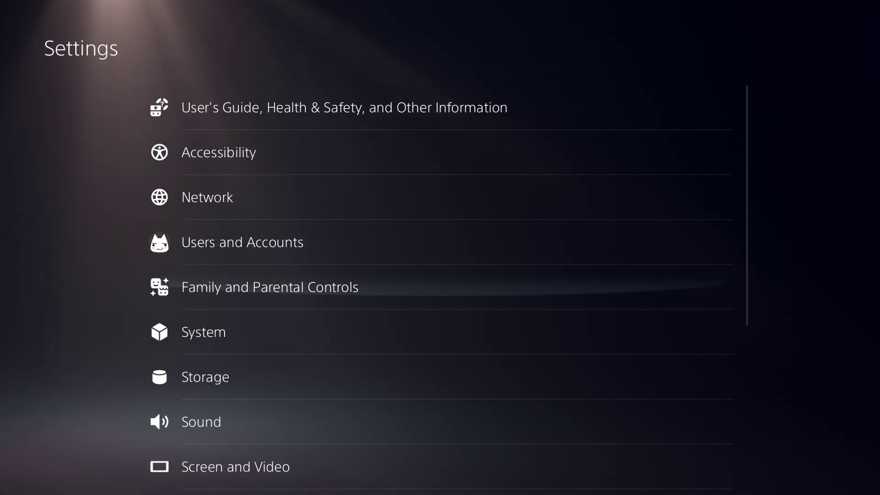
pyautogui.press('Return')
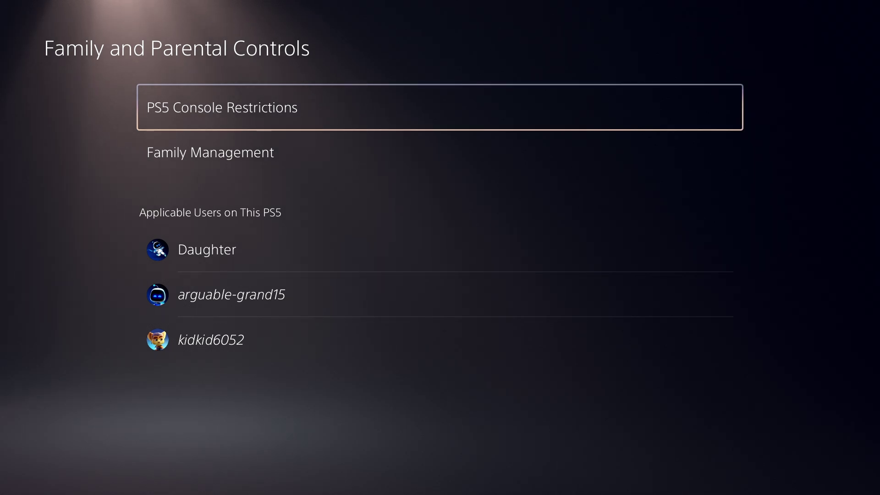
pyautogui.press('Down')
pyautogui.press('Down')
pyautogui.press('Down')
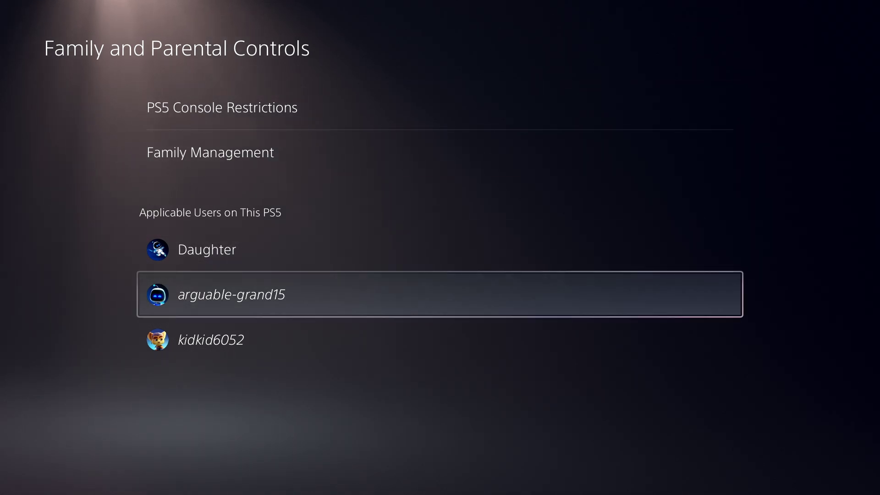
pyautogui.press('Return')
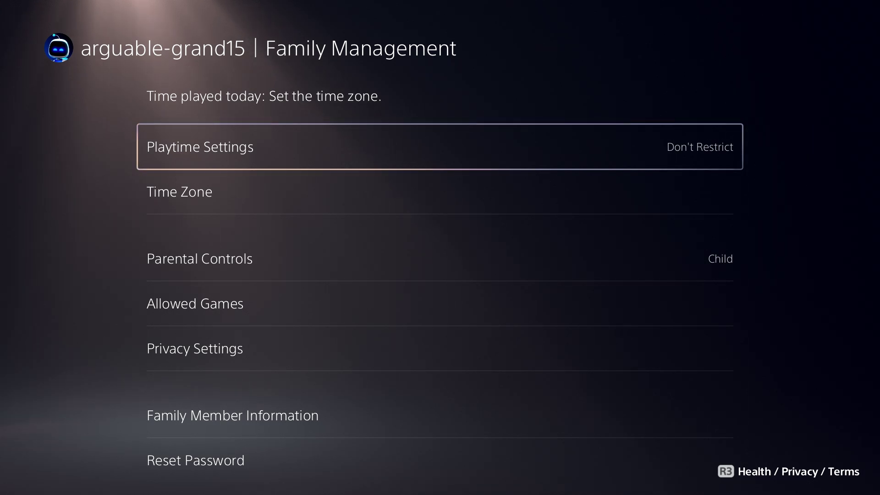
# Review that child's options down to password reset, then open the Daughter account's parental controls
pyautogui.press('Down')
pyautogui.press('Down')
pyautogui.press('Down')
pyautogui.press('Down')
pyautogui.press('Down')
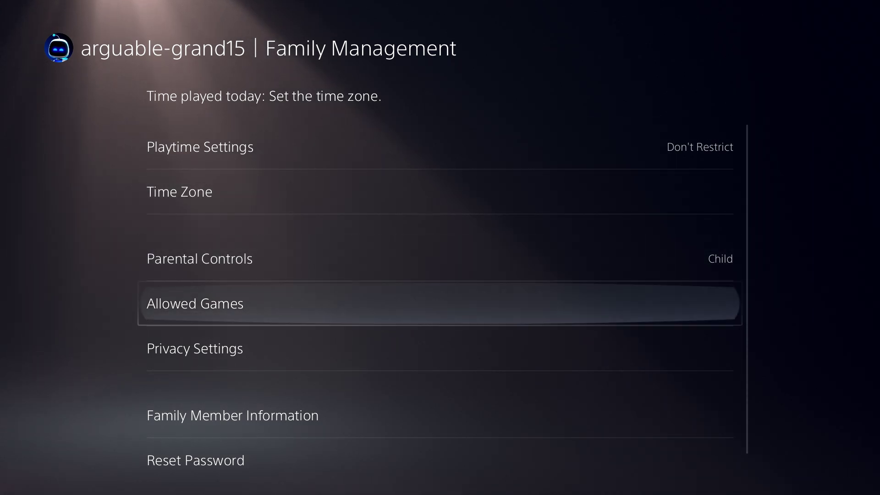
pyautogui.press('Down')
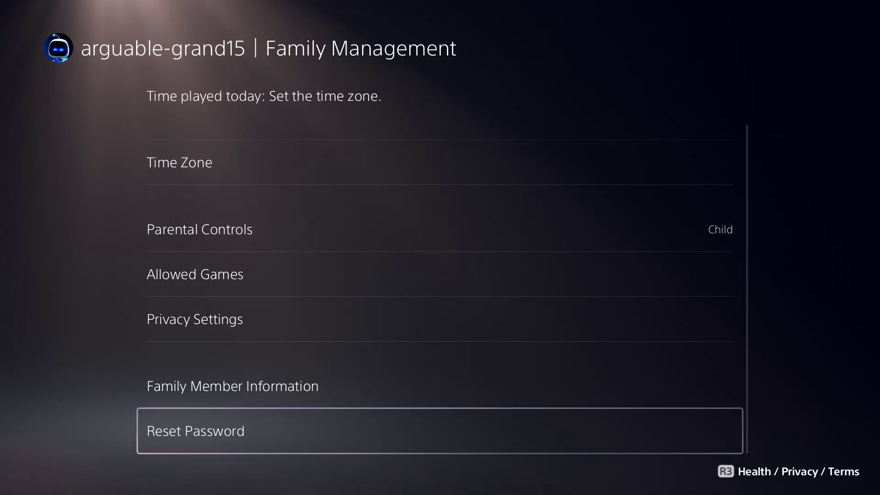
pyautogui.press('Escape')
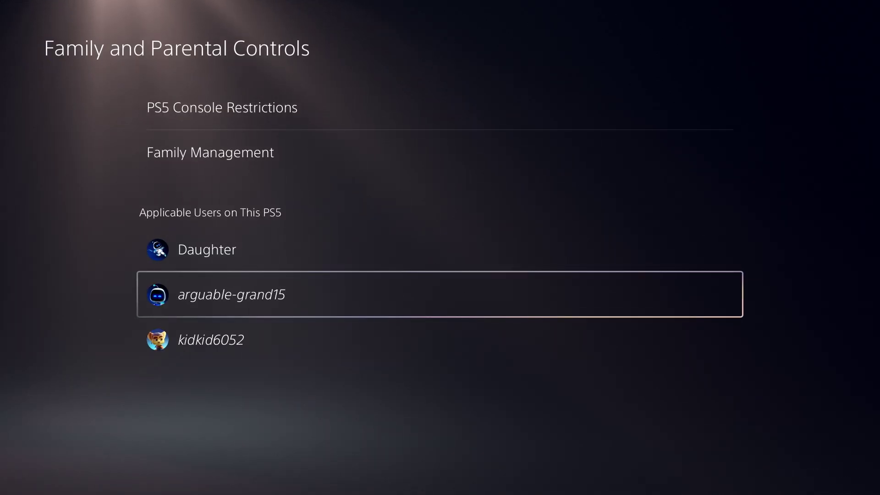
pyautogui.press('Up')
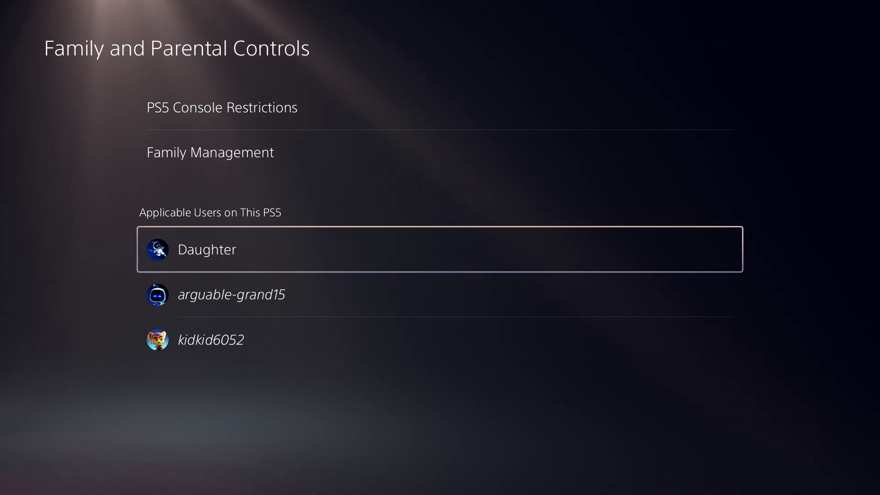
pyautogui.press('Return')
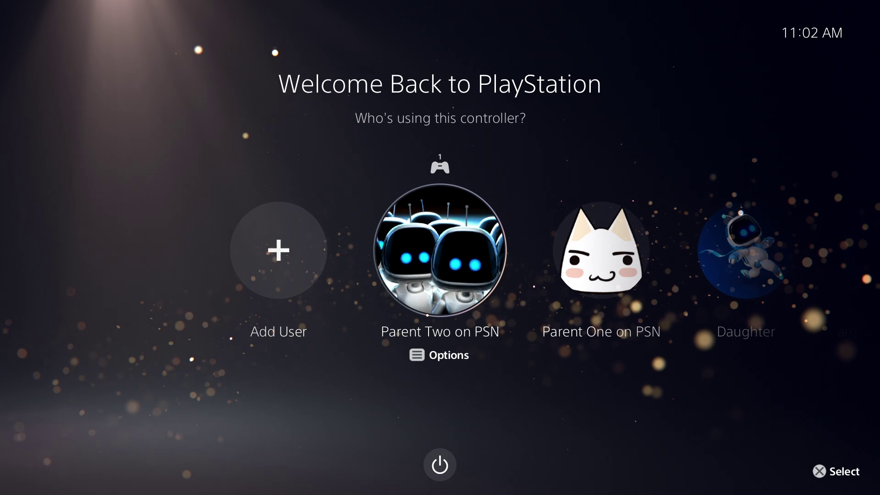
# Sign in as Parent Two by entering the account's login passcode
pyautogui.press('Return')
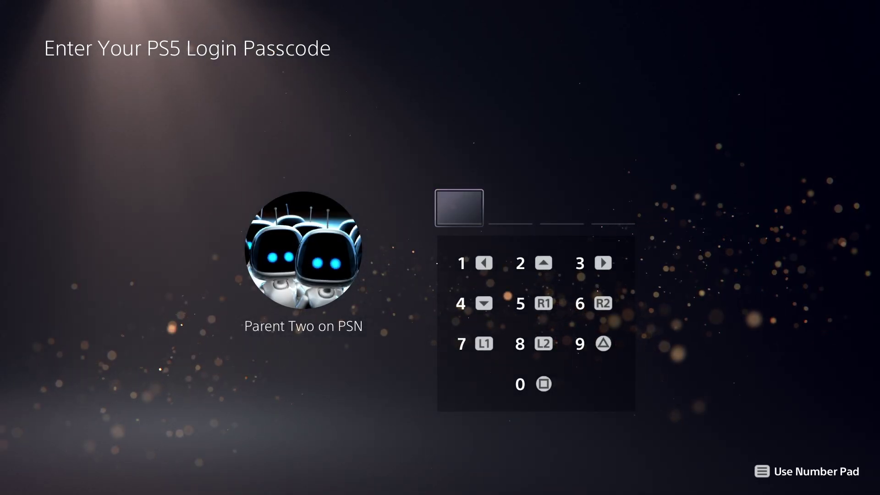
pyautogui.write('1111')
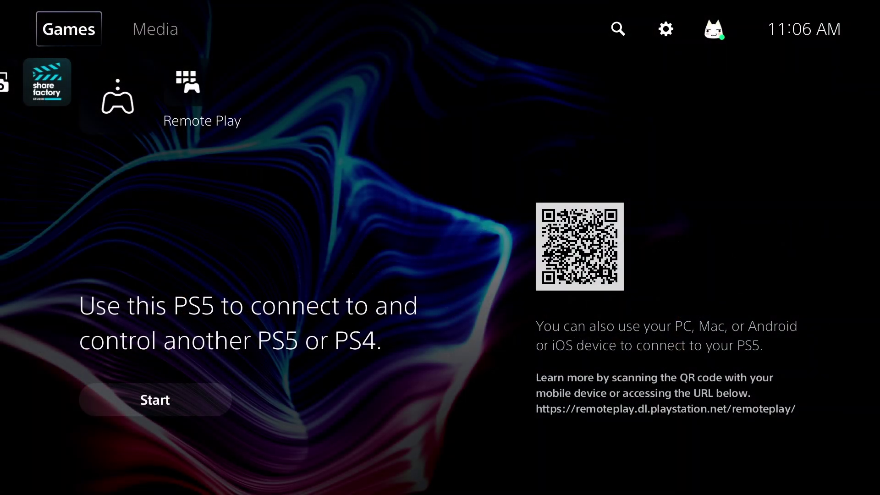
# Turn on Require a PS5 Login Passcode under Users and Accounts > Login Settings and begin entering the new passcode
pyautogui.press('Up')
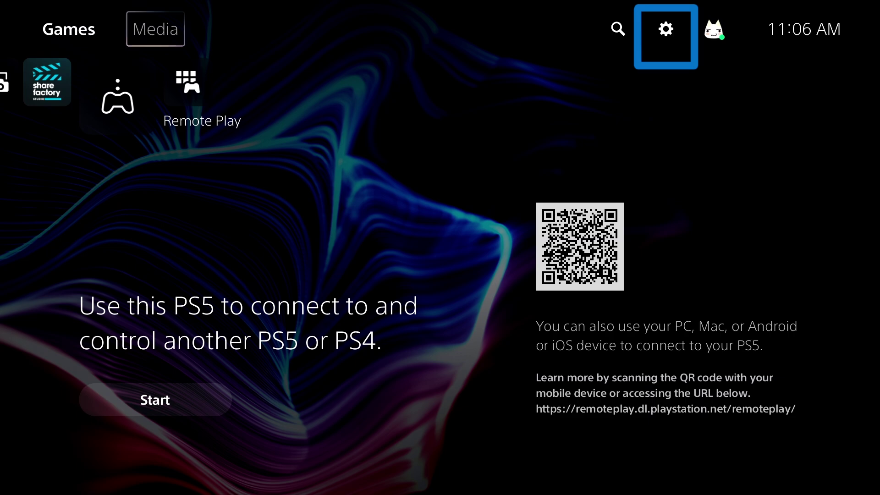
pyautogui.press('Return')
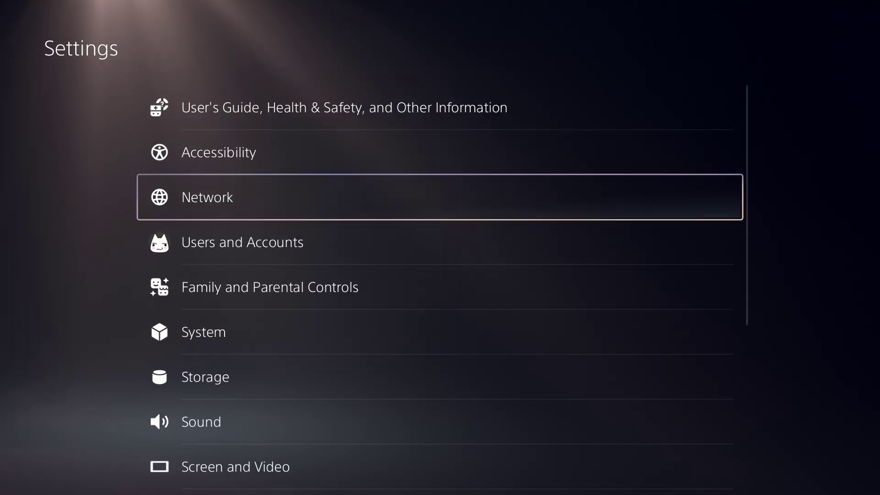
pyautogui.press('Down')
pyautogui.press('Return')
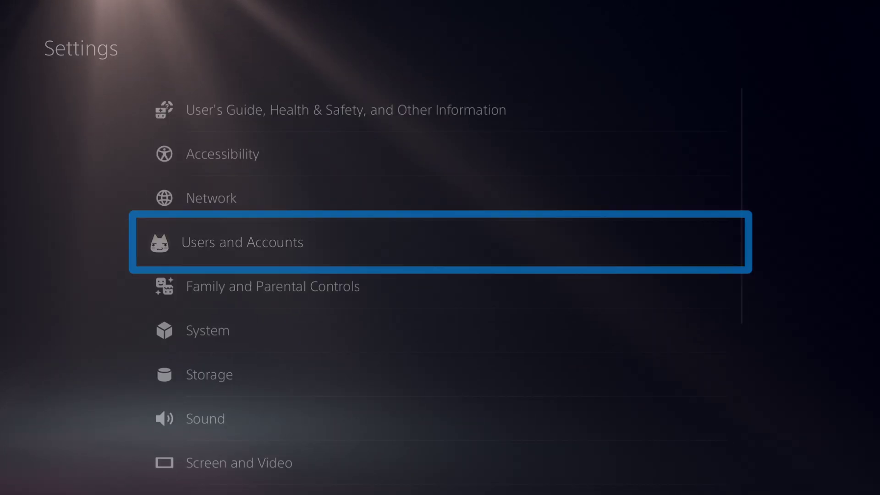
pyautogui.press('Down')
pyautogui.press('Down')
pyautogui.press('Down')
pyautogui.press('Down')
pyautogui.press('Down')
pyautogui.press('Down')
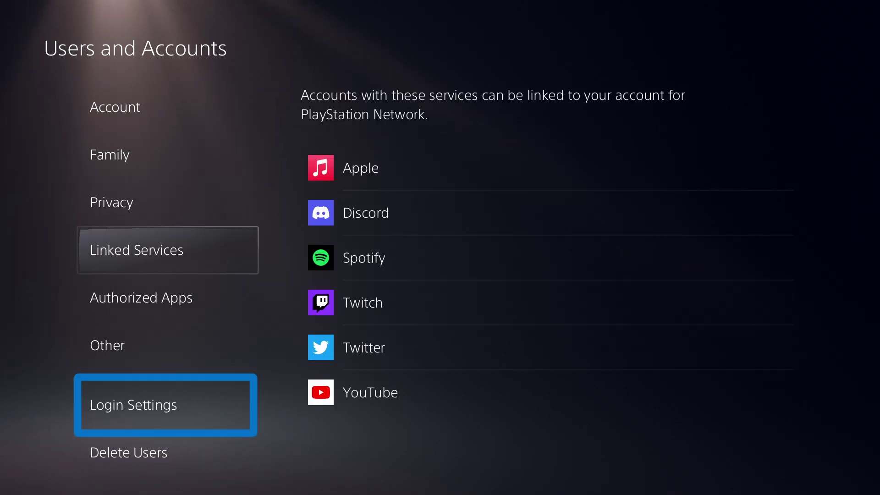
pyautogui.press('Right')
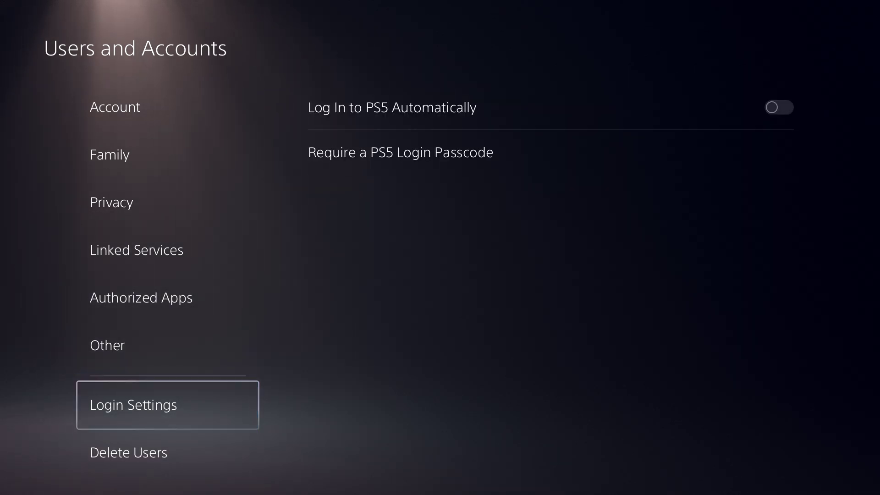
pyautogui.press('Down')
pyautogui.press('Return')
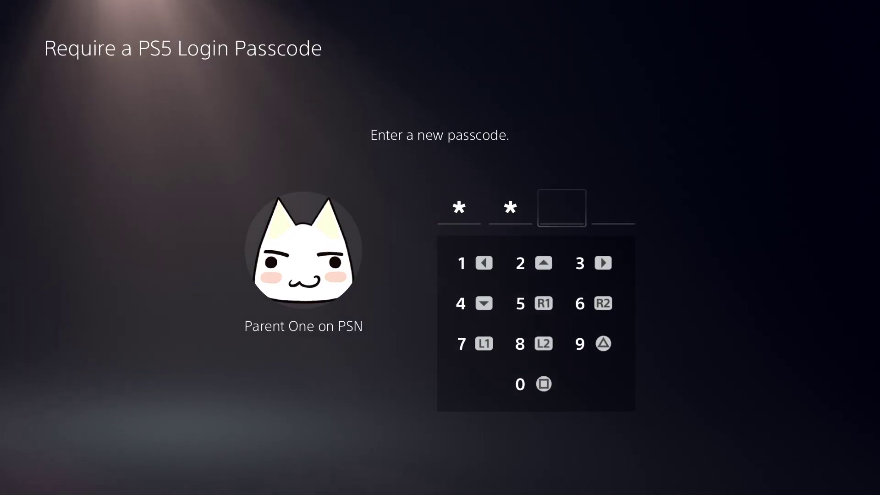
pyautogui.write('7')
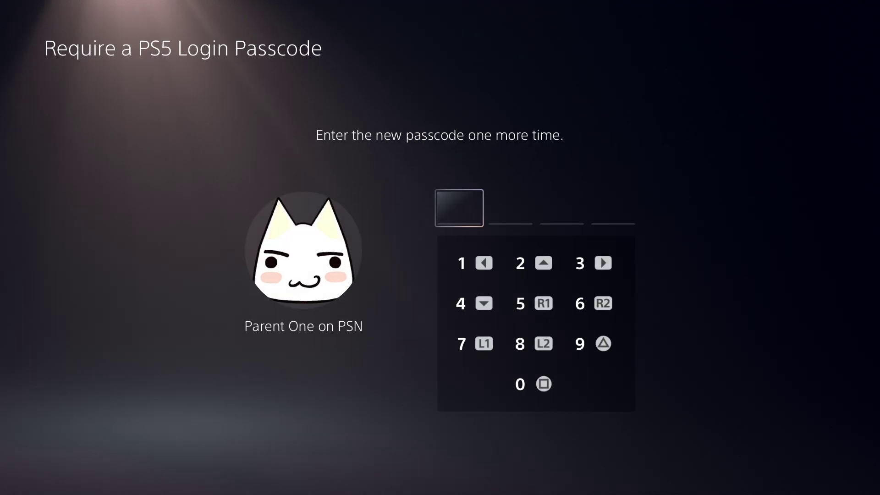
pyautogui.write('1')
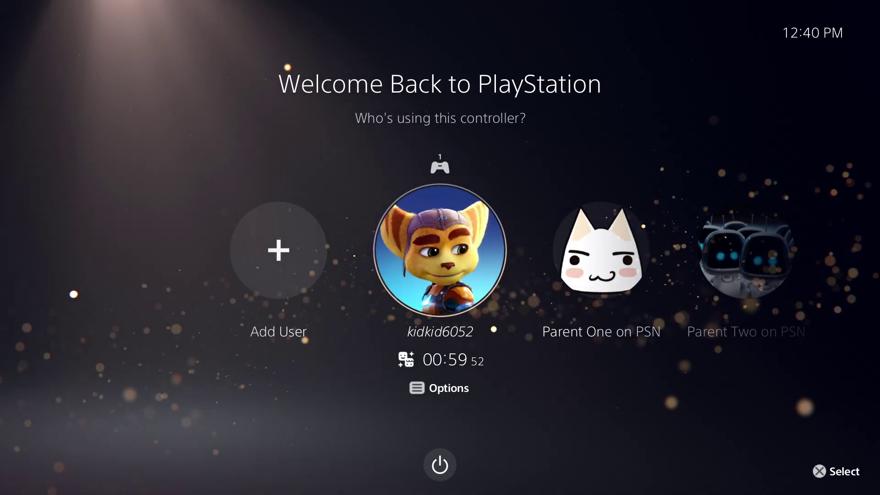
# Try signing in as Parent One by entering a login passcode twice
pyautogui.press('Right')
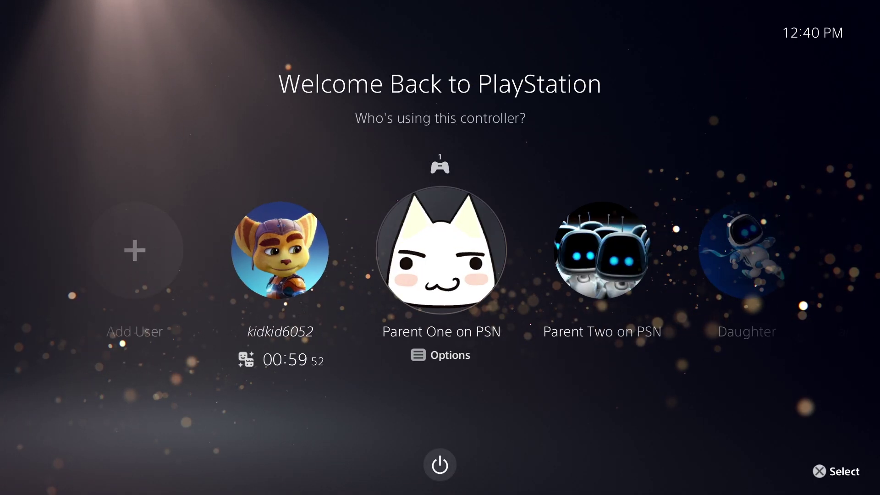
pyautogui.press('Return')
pyautogui.write('1234')
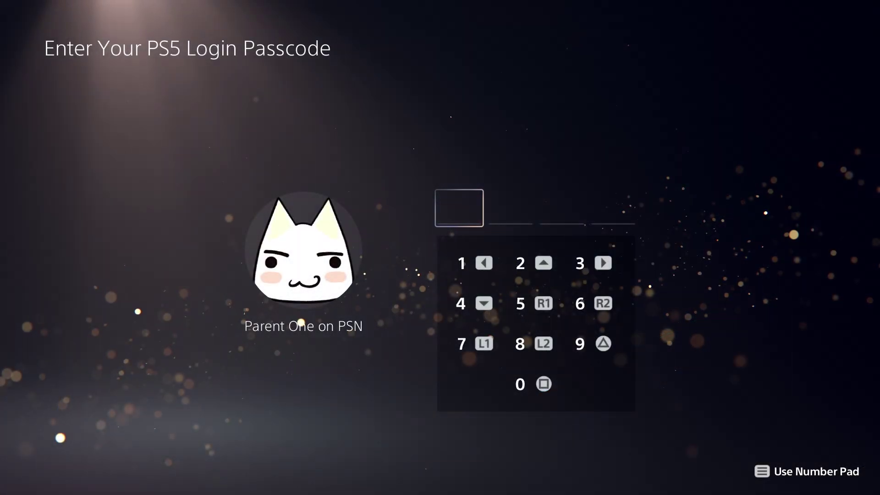
pyautogui.write('1234')
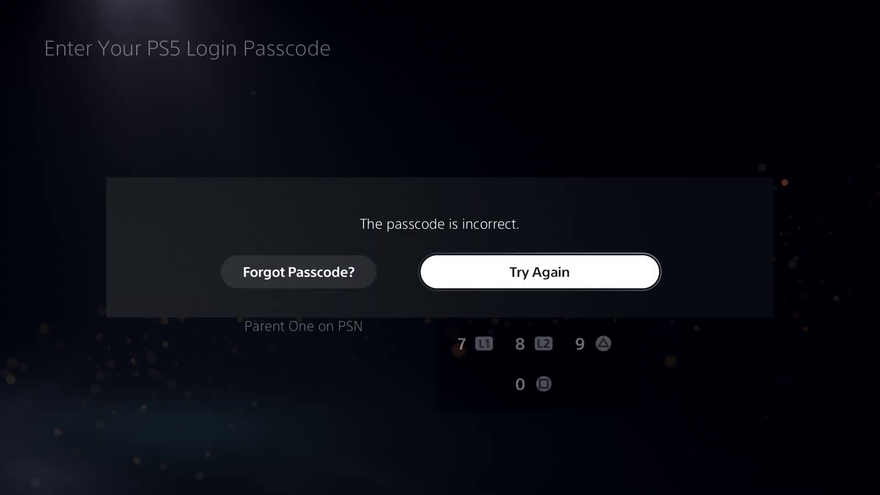
# Recover the forgotten passcode via QR code sign-in, then enter and confirm a new passcode
pyautogui.press('Left')
pyautogui.press('Return')
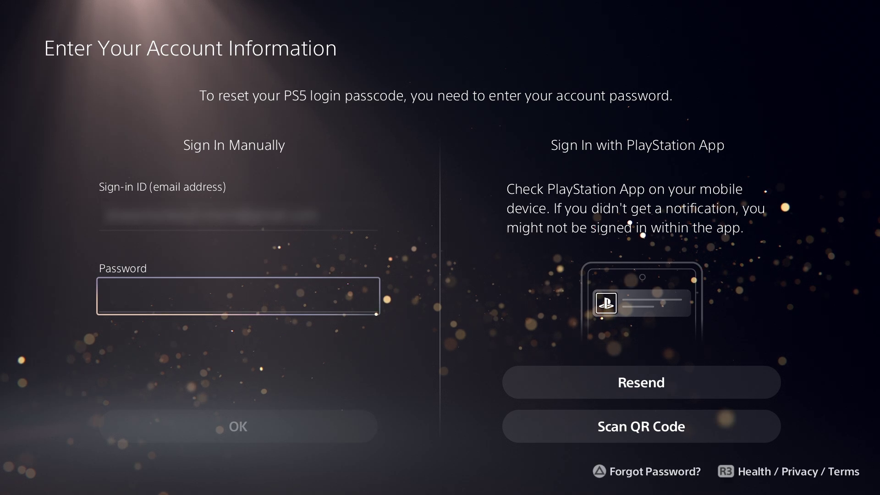
pyautogui.press('Return')
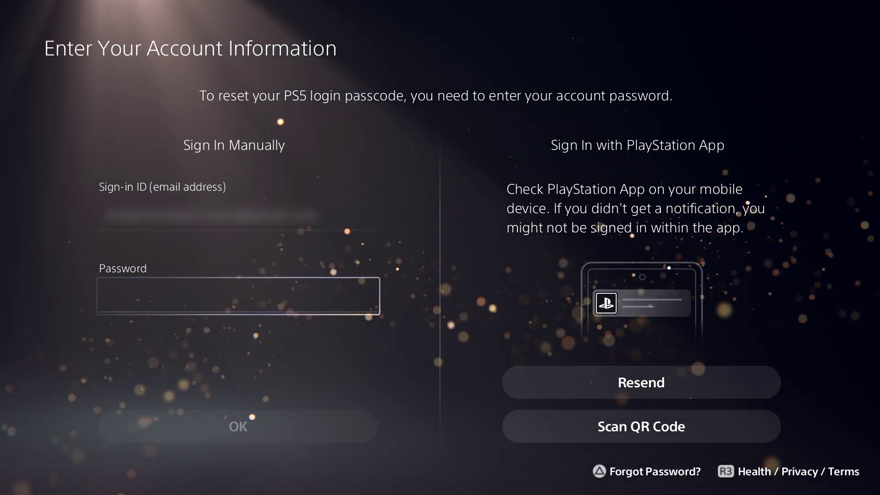
pyautogui.press('Up')
pyautogui.press('Right')
pyautogui.press('Return')
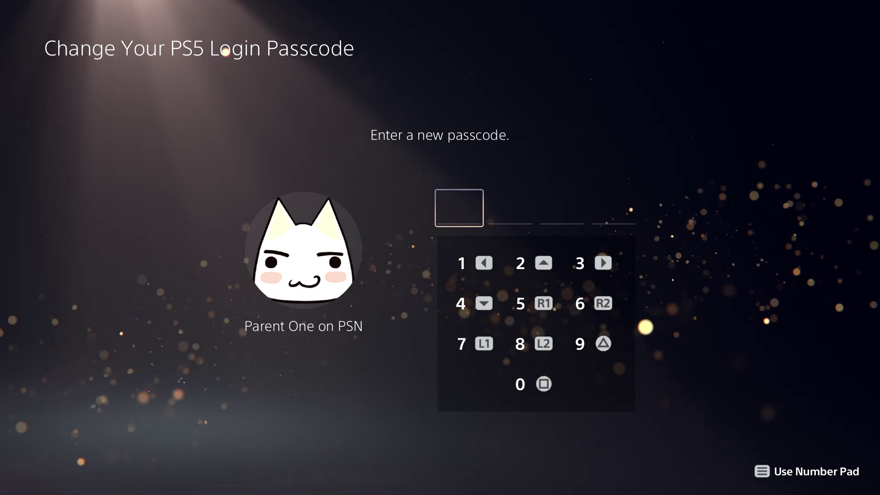
pyautogui.write('1234')
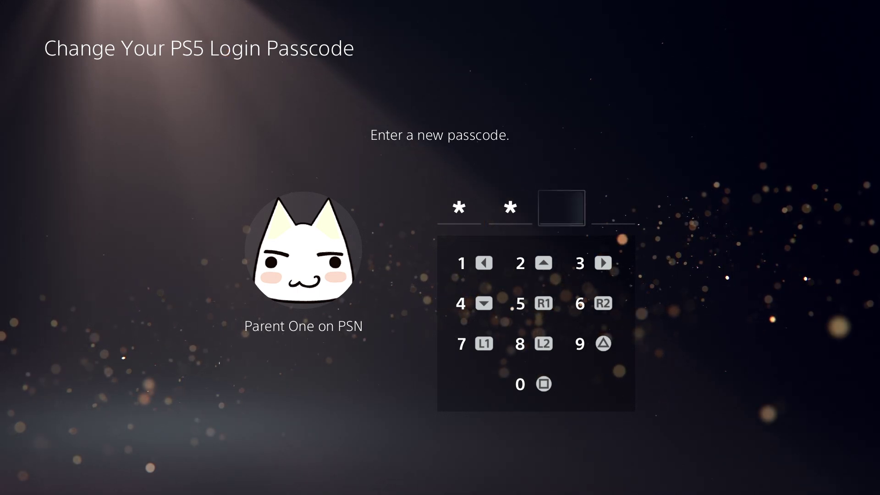
pyautogui.write('1234')
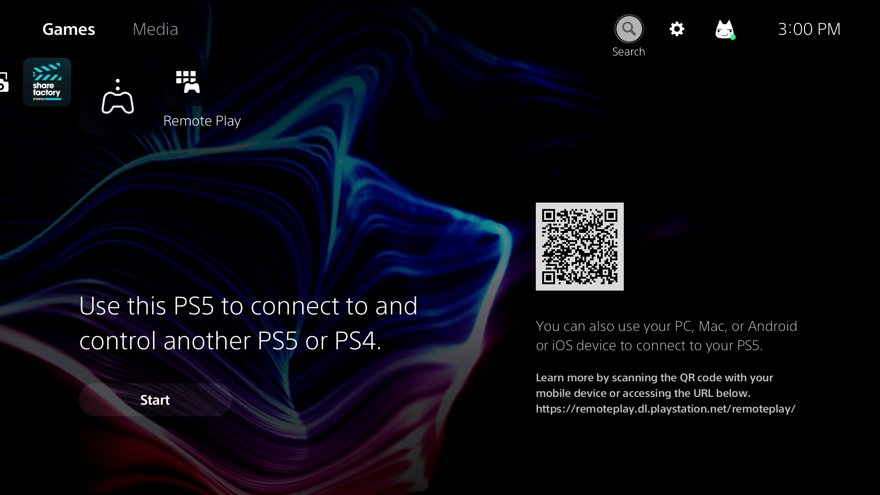
# Open PS5 Console Restrictions under Family and Parental Controls, entering the console restriction passcode
pyautogui.press('Right')
pyautogui.press('Return')
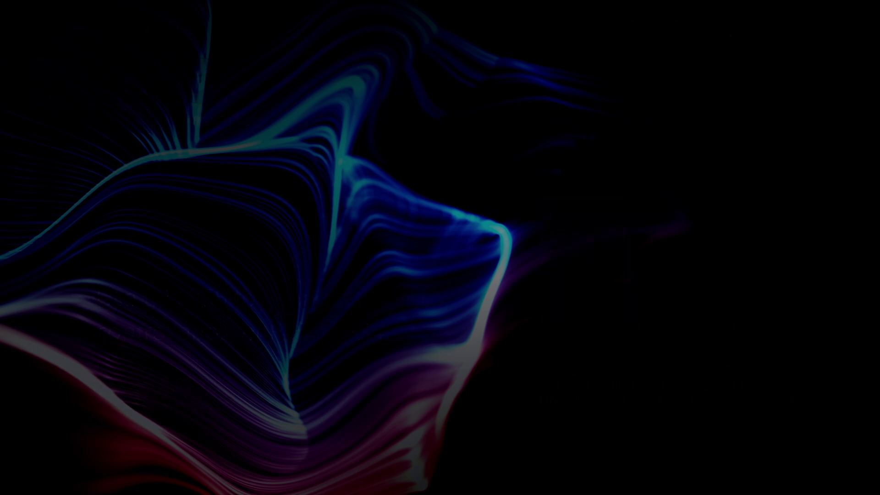
pyautogui.press('Down')
pyautogui.press('Down')
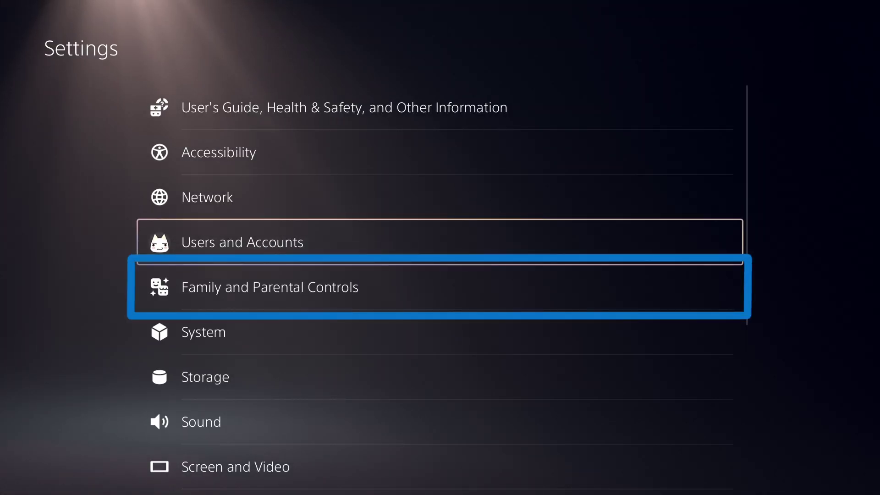
pyautogui.press('Return')
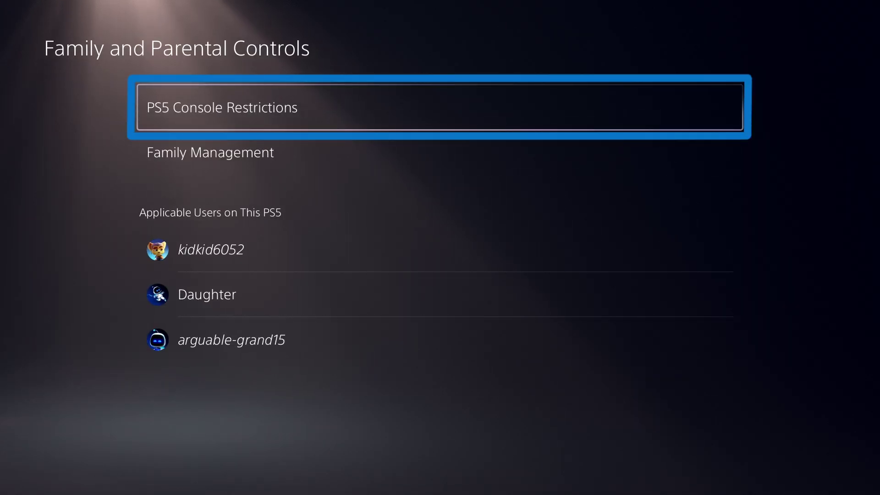
pyautogui.press('Return')
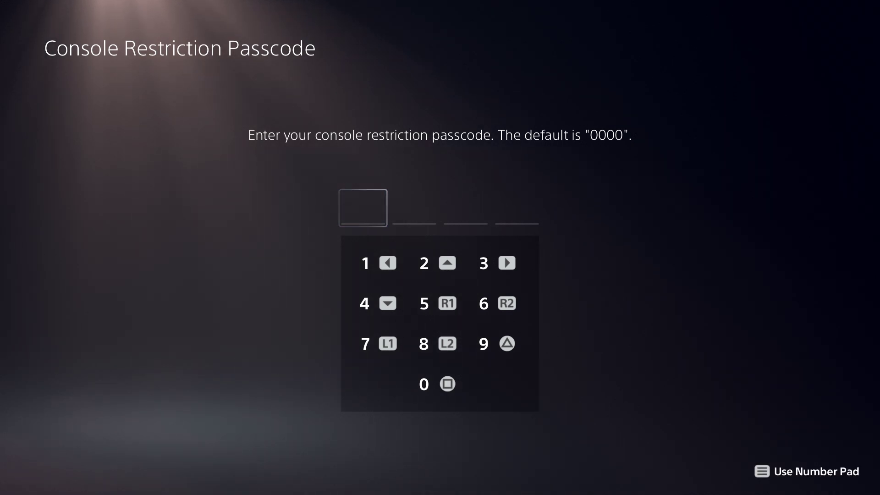
pyautogui.write('0000')
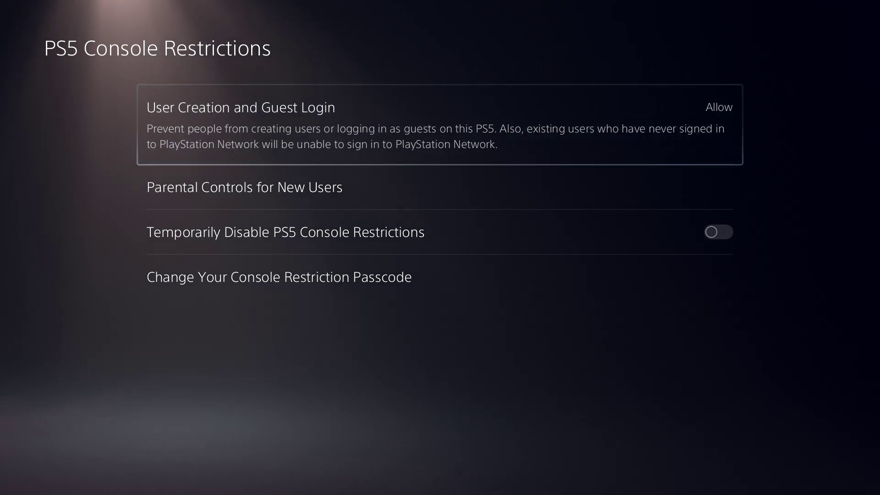
# Set User Creation and Guest Login to Don't Allow
pyautogui.press('Return')
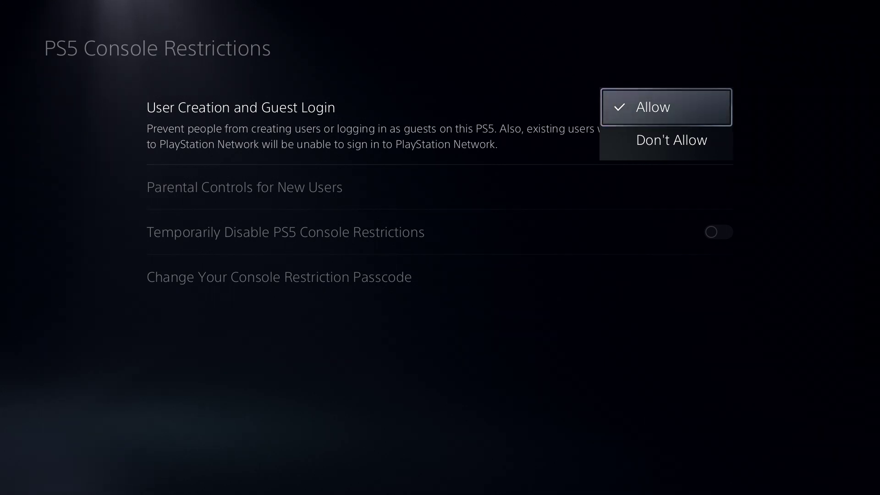
pyautogui.press('Down')
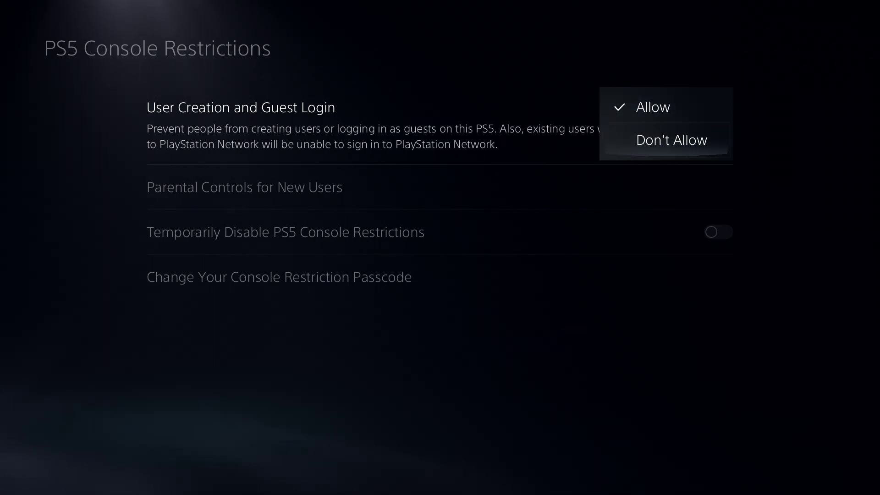
pyautogui.press('Return')
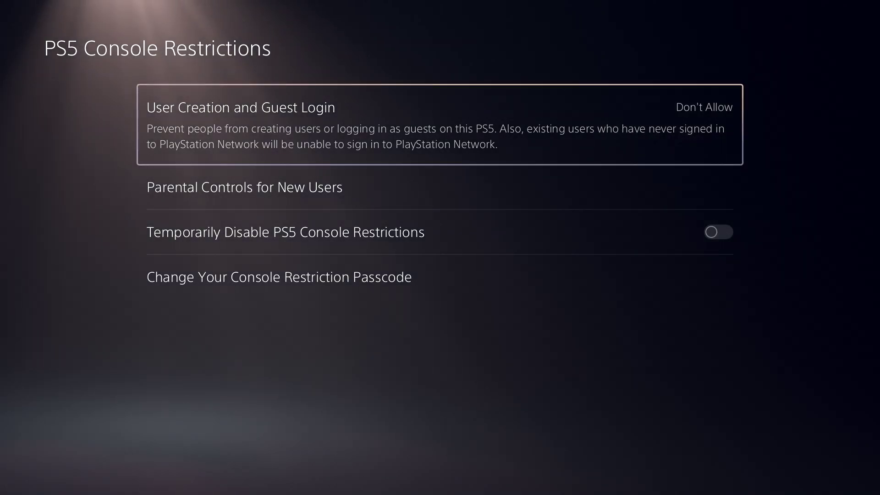
pyautogui.press('Down')
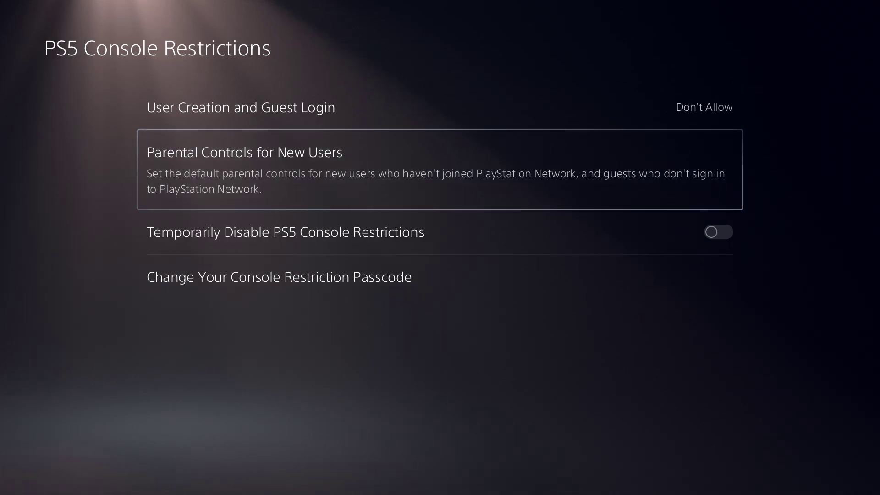
# Open Parental Controls for New Users and start entering the console restriction passcode
pyautogui.press('Return')
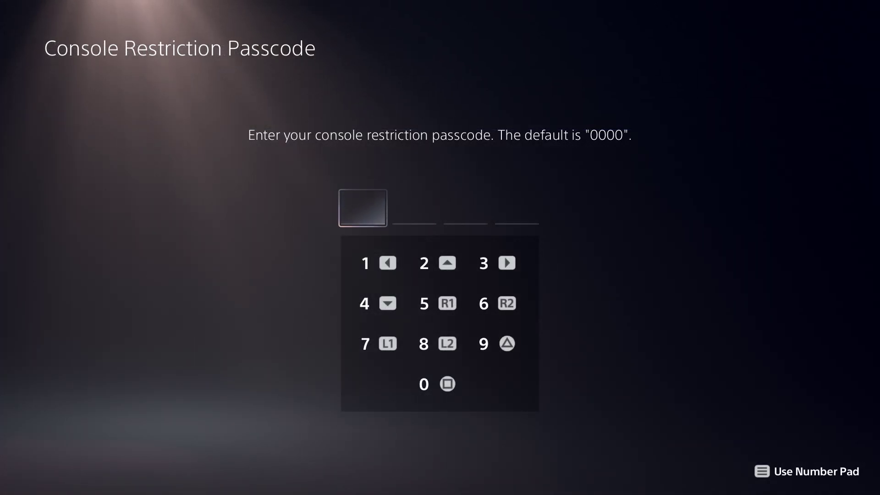
pyautogui.write('0')
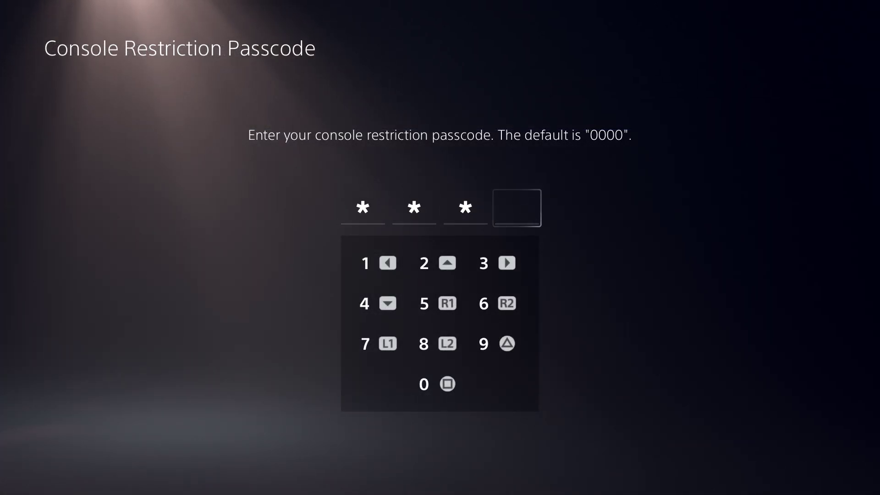
pyautogui.write('0')
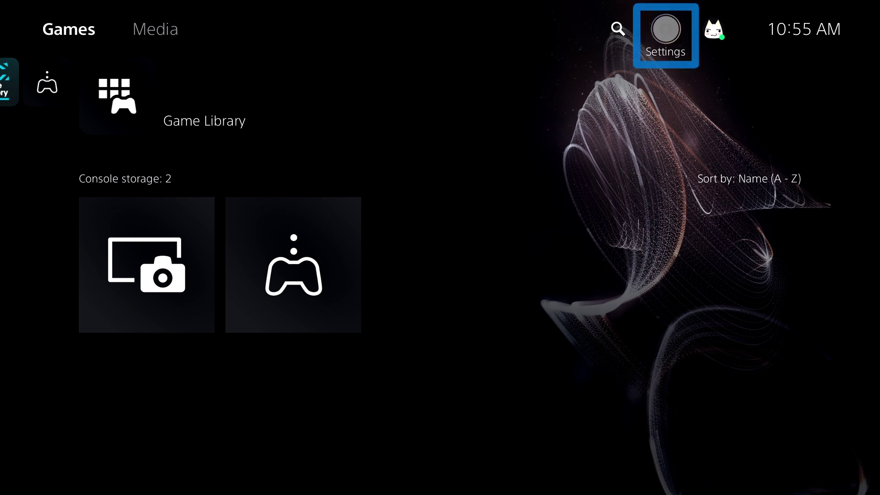
# Go to System > System Software > Reset Options and choose Reset Your Console
pyautogui.press('Return')
pyautogui.press('Down')
pyautogui.press('Down')
pyautogui.press('Down')
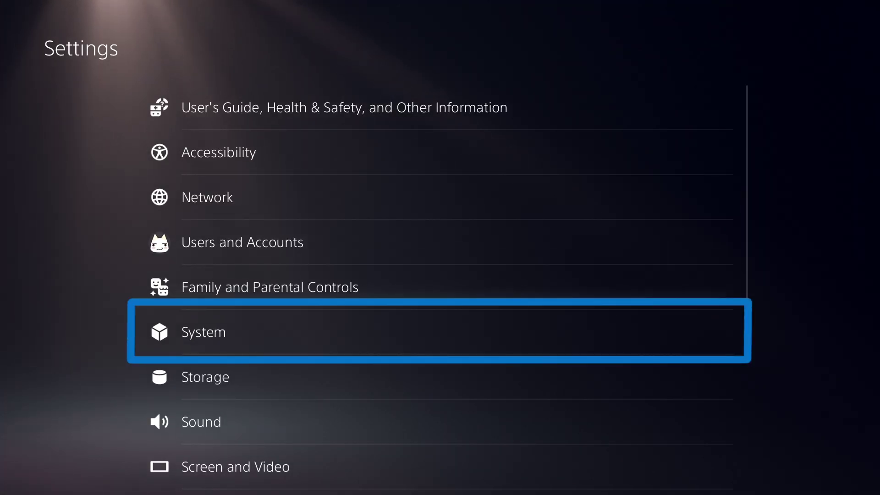
pyautogui.press('Return')
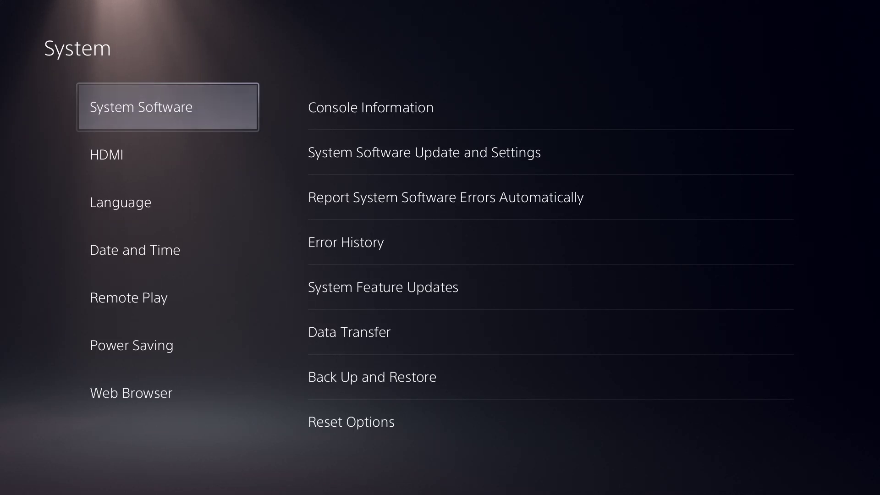
pyautogui.press('Right')
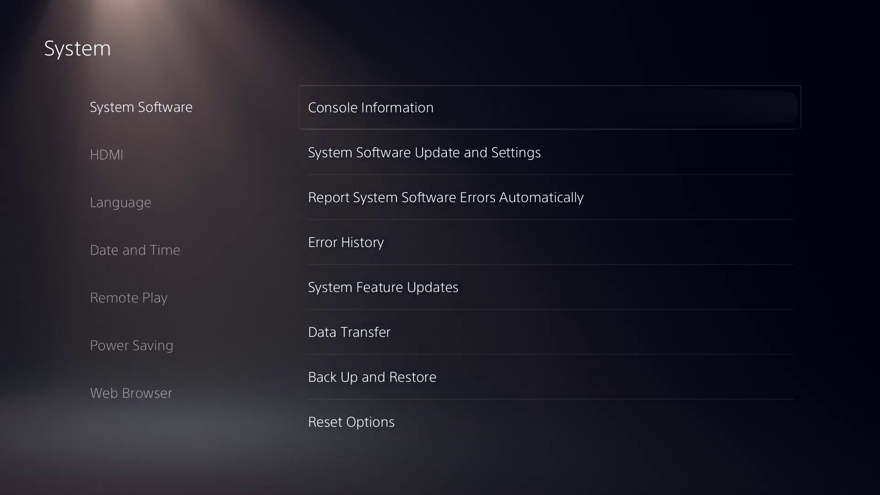
pyautogui.press('Down')
pyautogui.press('Down')
pyautogui.press('Down')
pyautogui.press('Down')
pyautogui.press('Down')
pyautogui.press('Down')
pyautogui.press('Down')
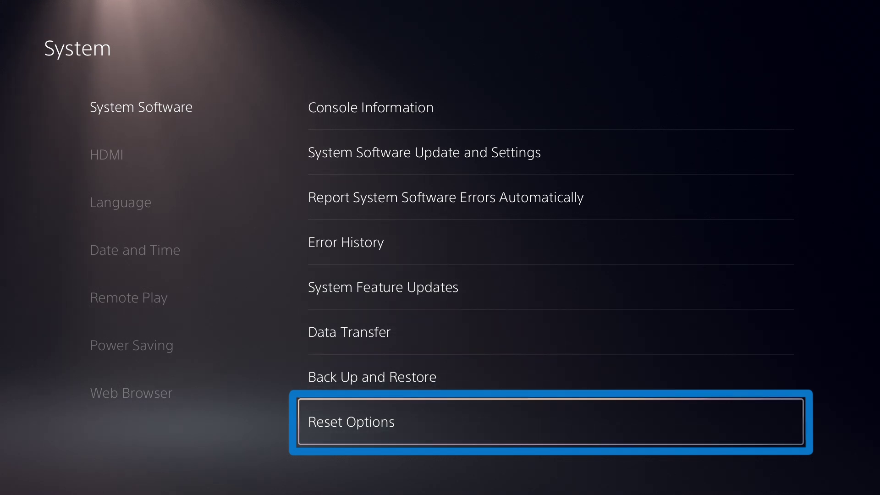
pyautogui.press('Return')
pyautogui.press('Down')
pyautogui.press('Down')
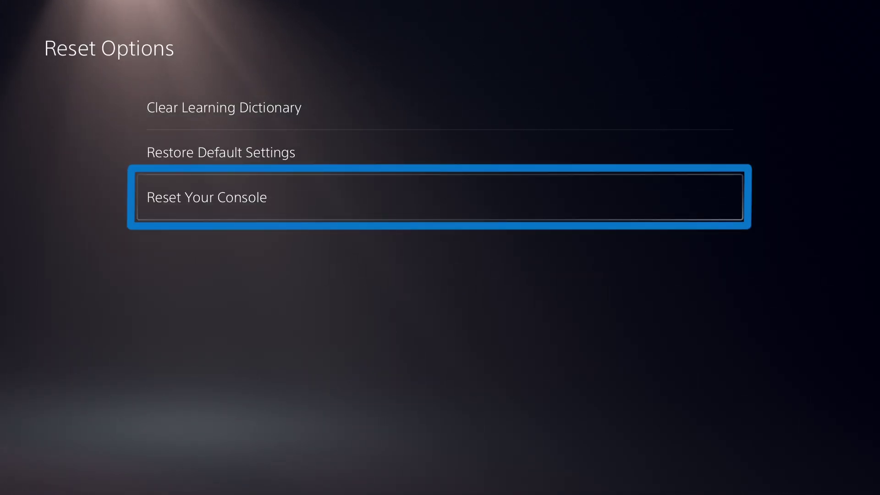
pyautogui.press('Return')
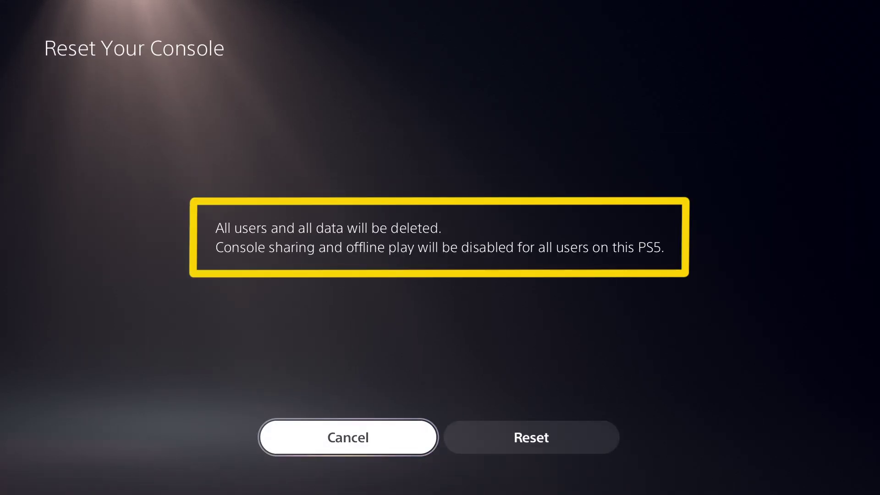